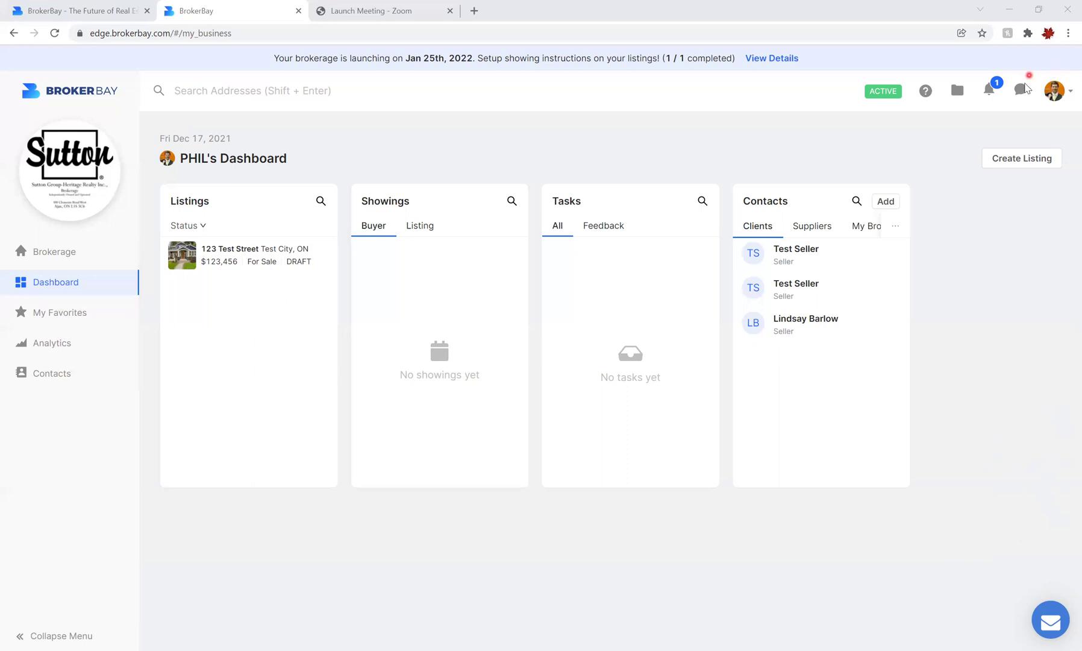
- Open Notification Settings from the profile menu and view the Office Messages options
click(1053, 99)
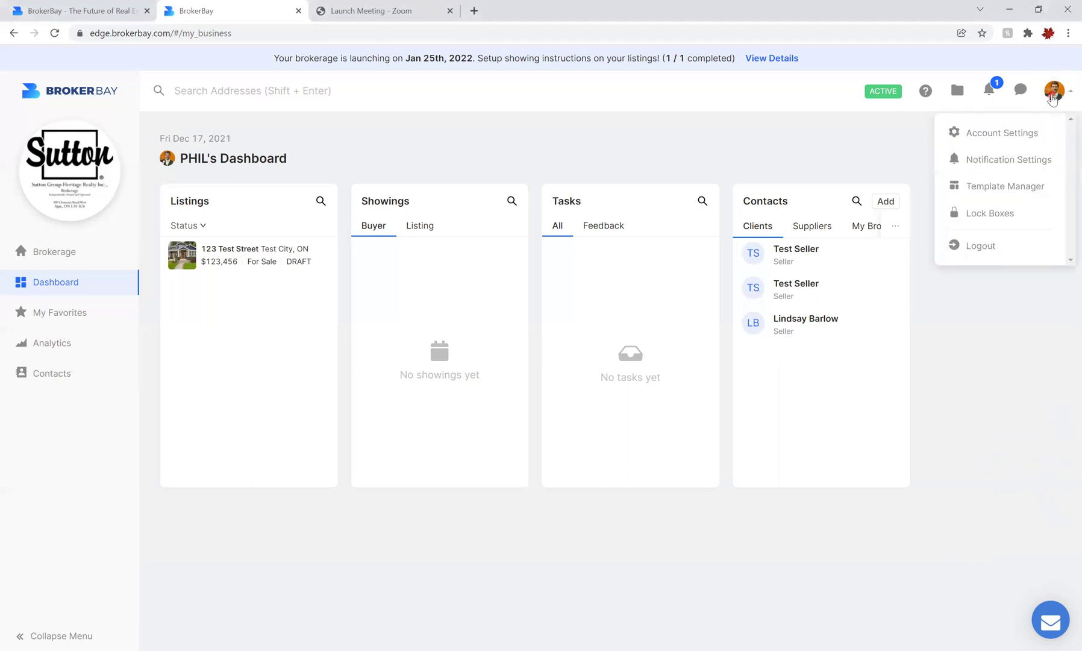
click(1019, 172)
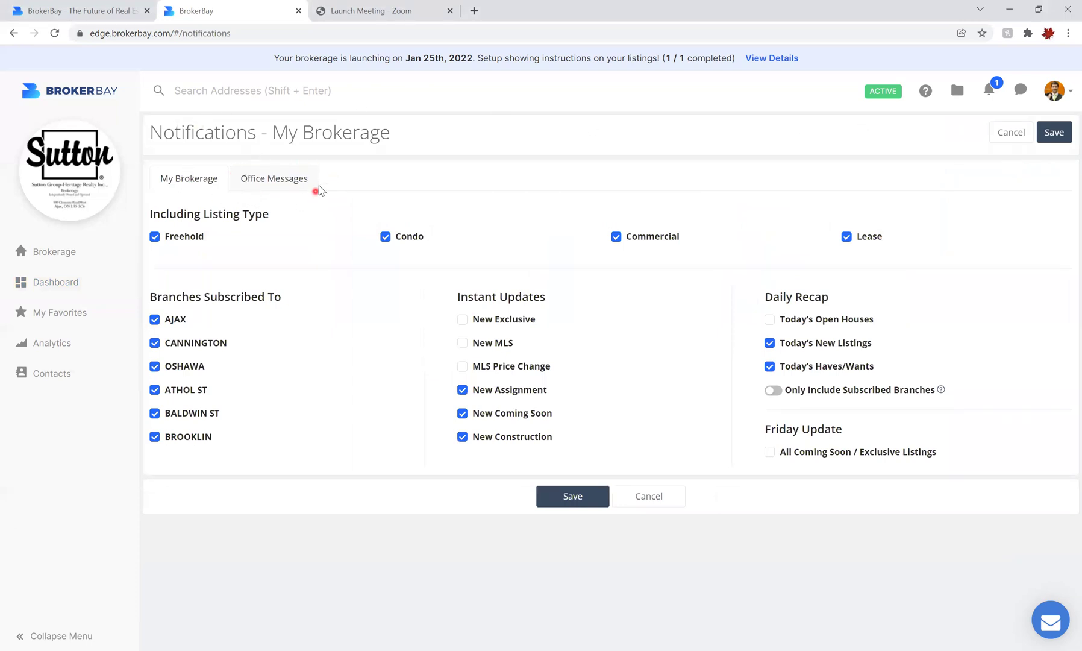
click(282, 184)
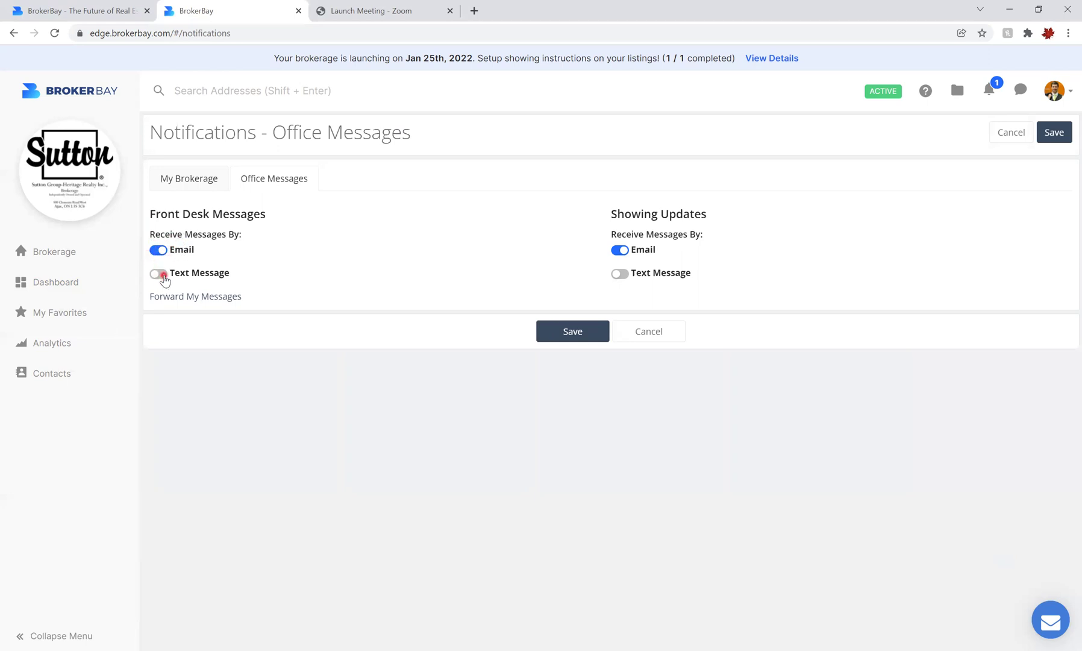
- Enable text alerts for Front Desk Messages with email still on, save, and return to the dashboard
click(162, 275)
click(158, 254)
click(158, 254)
click(1056, 132)
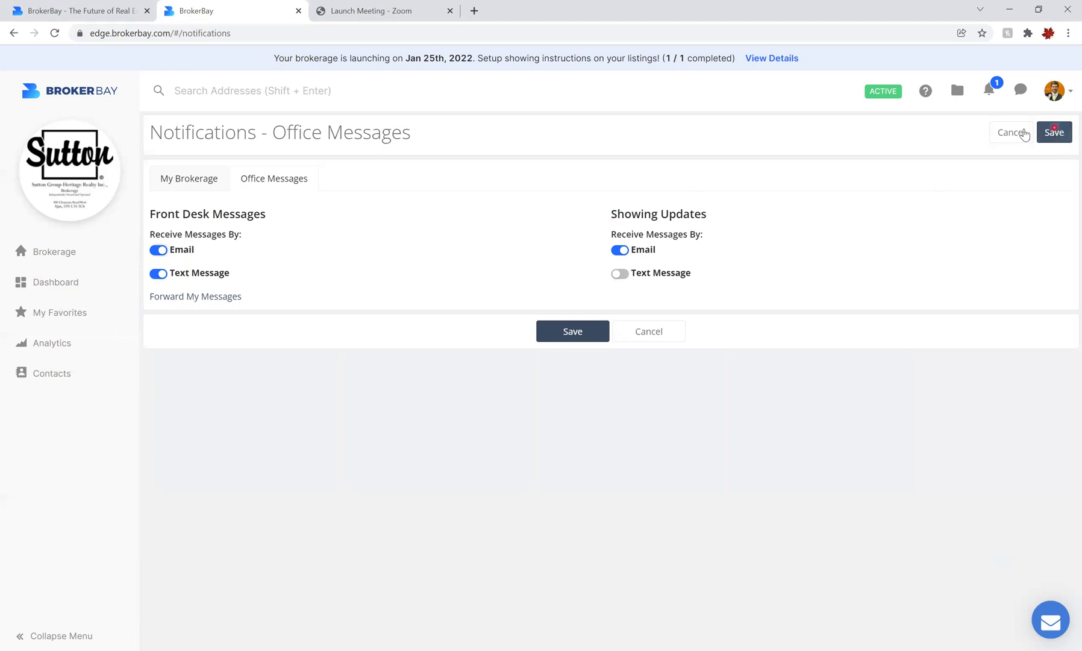
click(1054, 136)
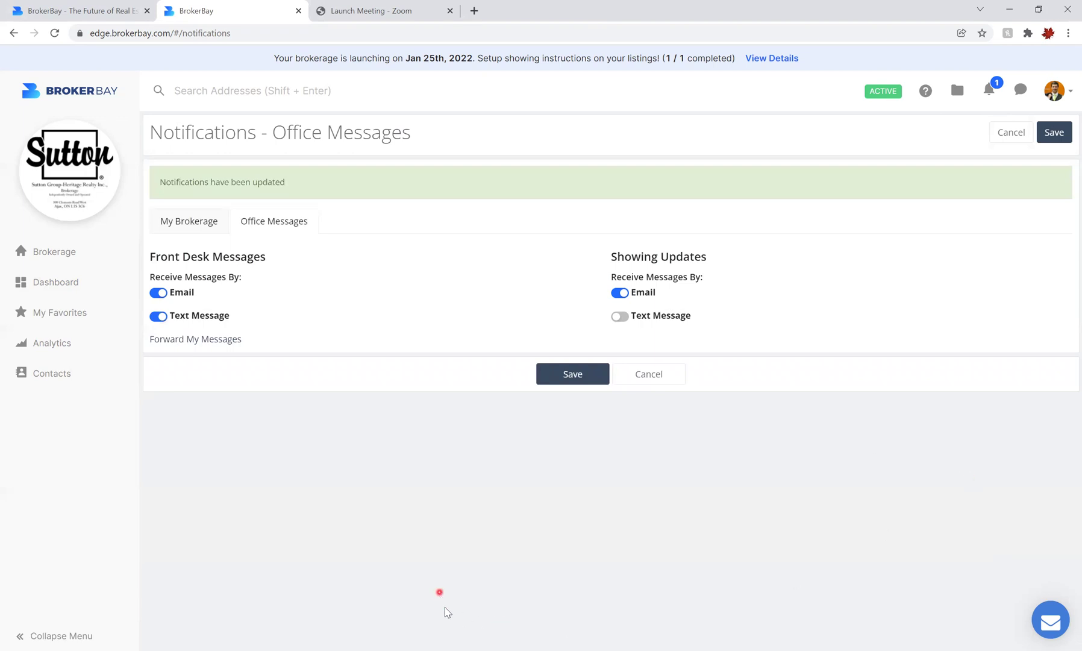
click(44, 284)
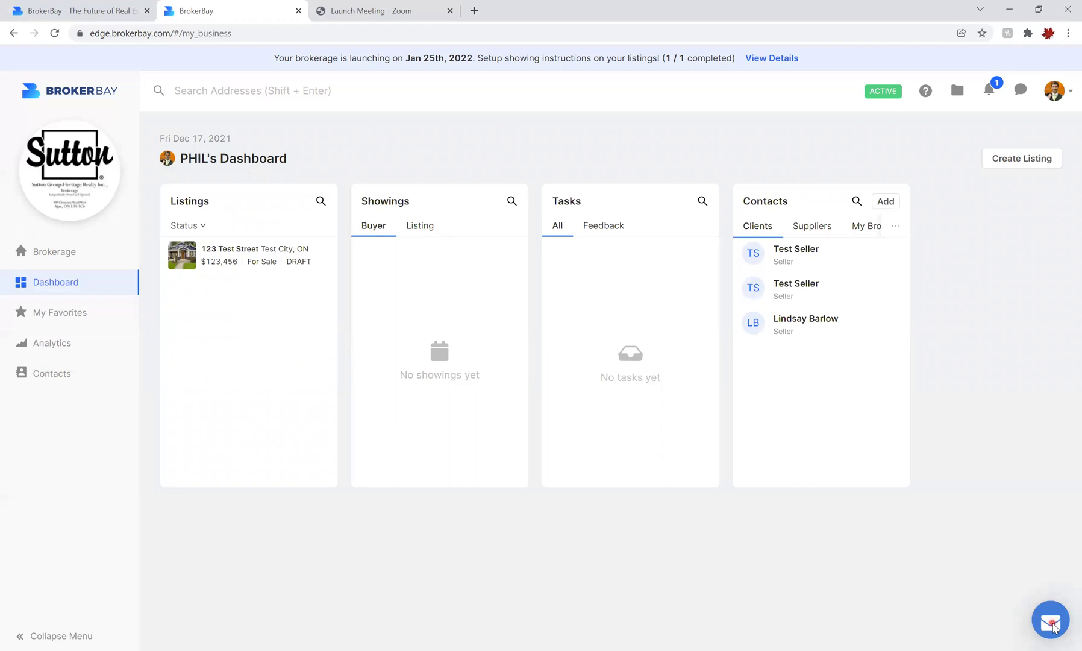
- Open the conversations panel from the dashboard
click(1051, 621)
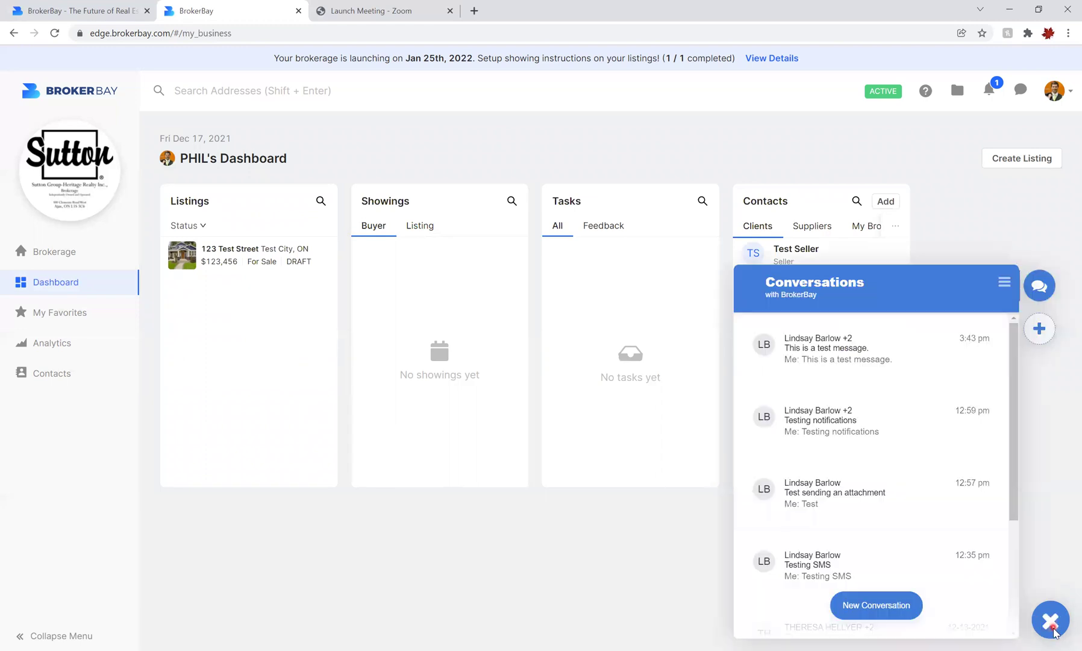
- Start a new conversation and add the admin contact as a recipient
click(874, 606)
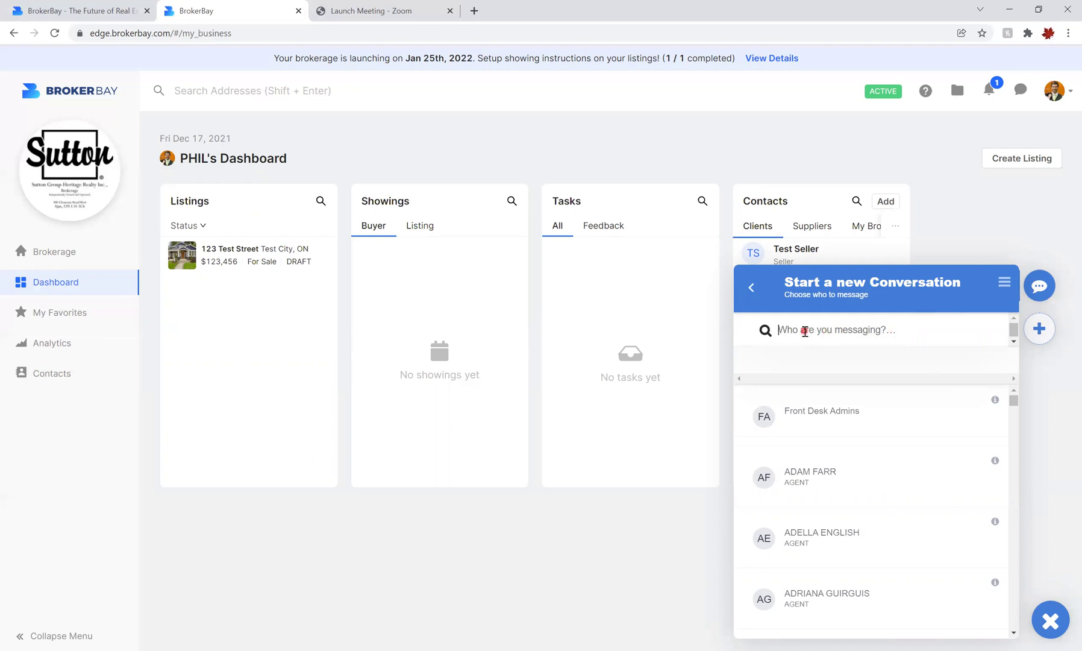
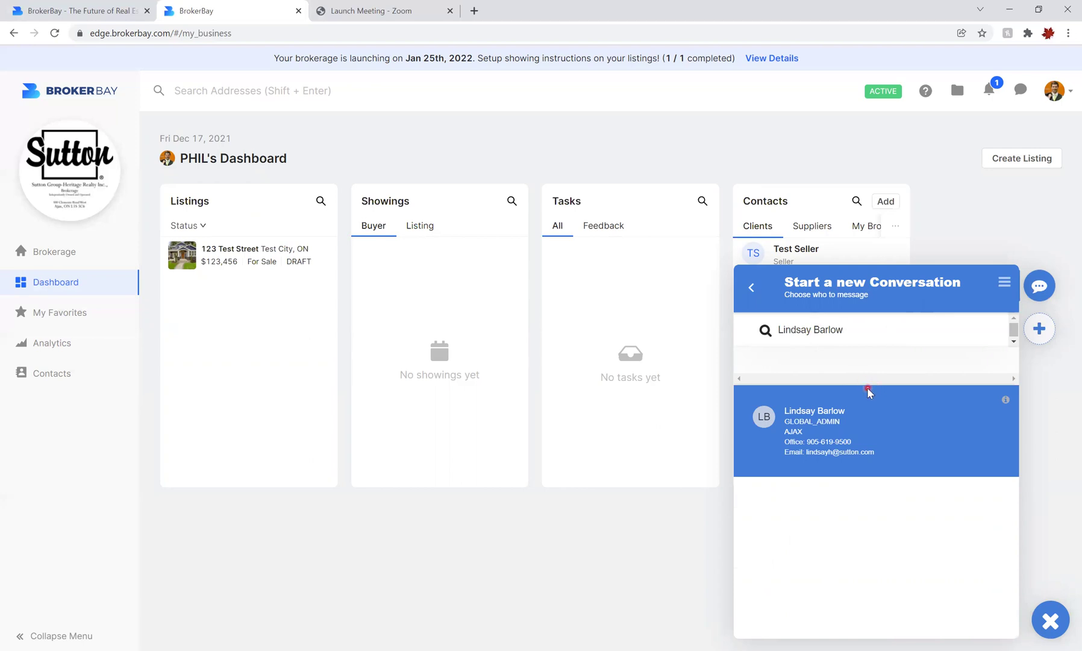
click(829, 438)
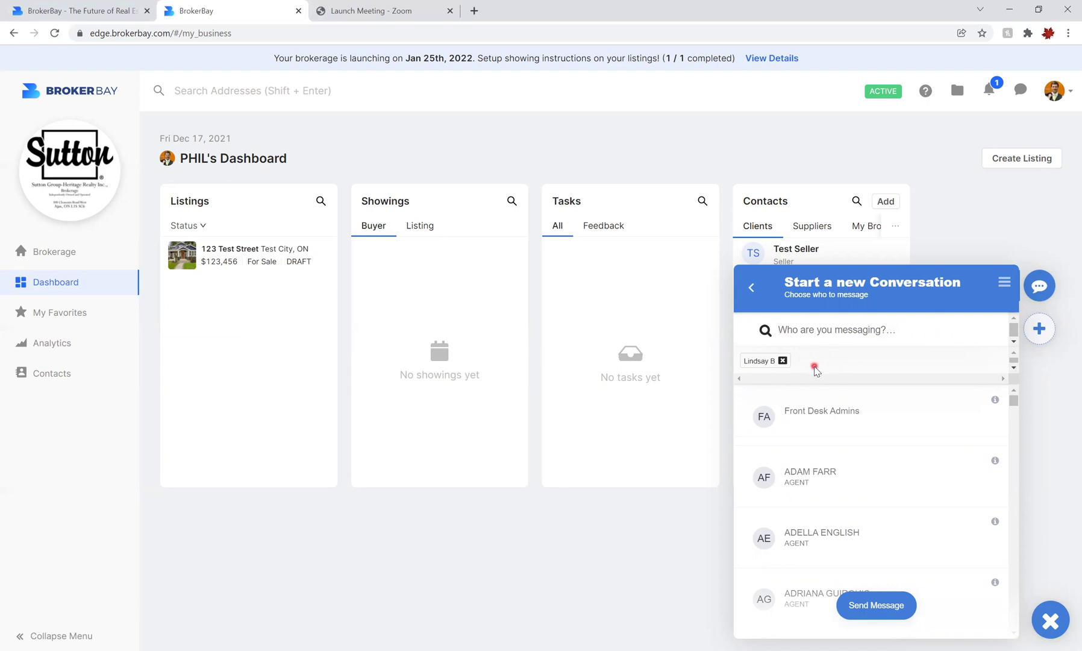
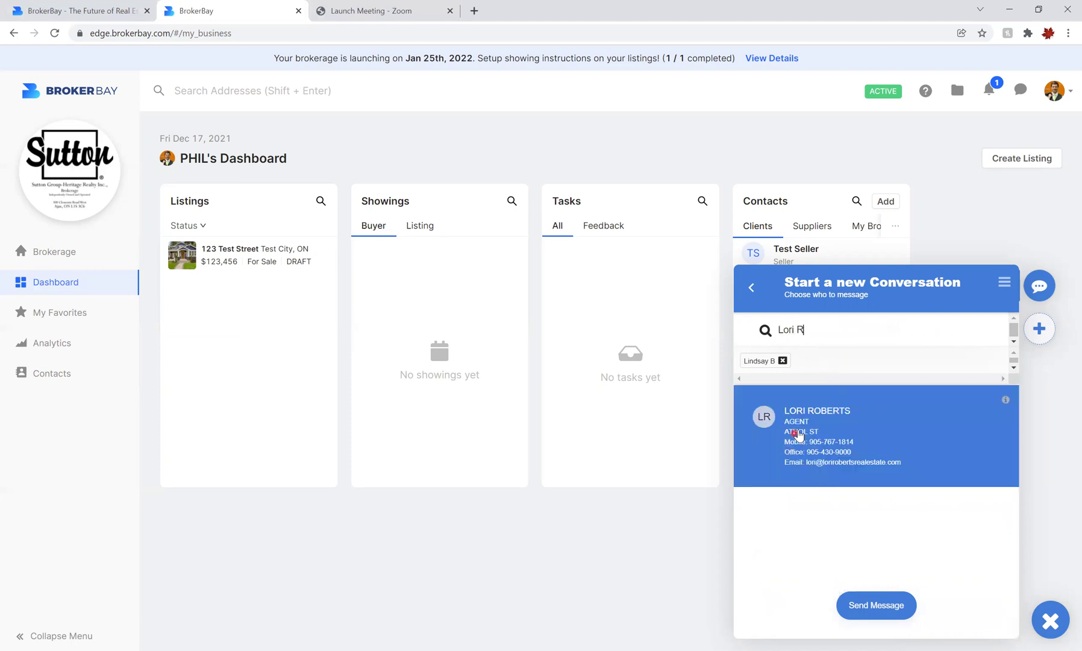
- Add a second agent, remove them again, and open the conversation with the admin contact
click(794, 432)
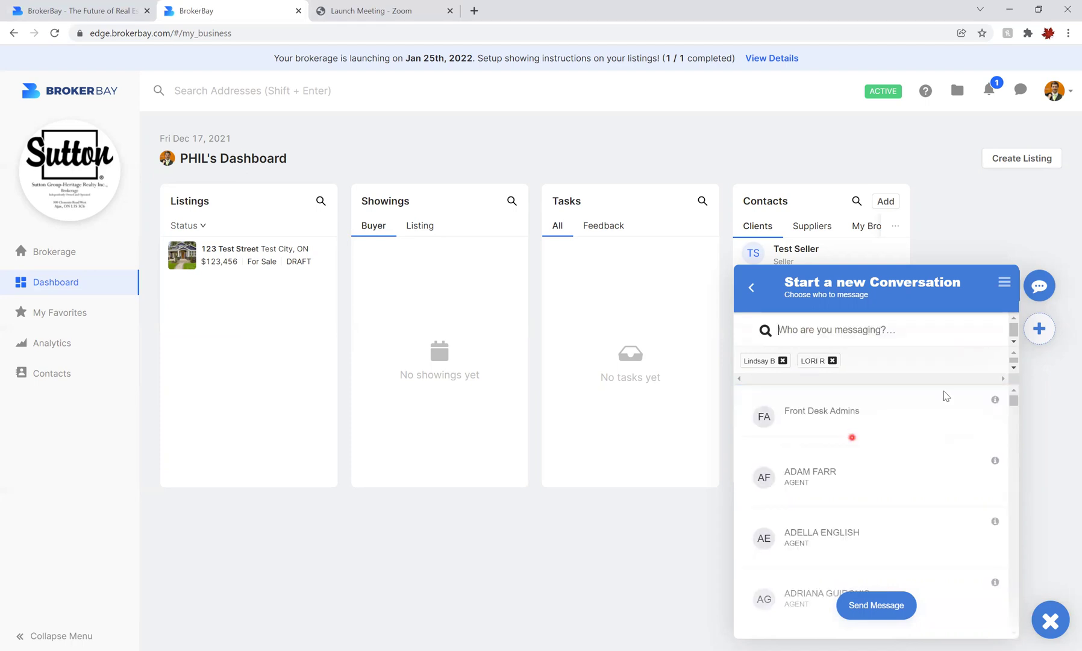
click(832, 361)
click(876, 606)
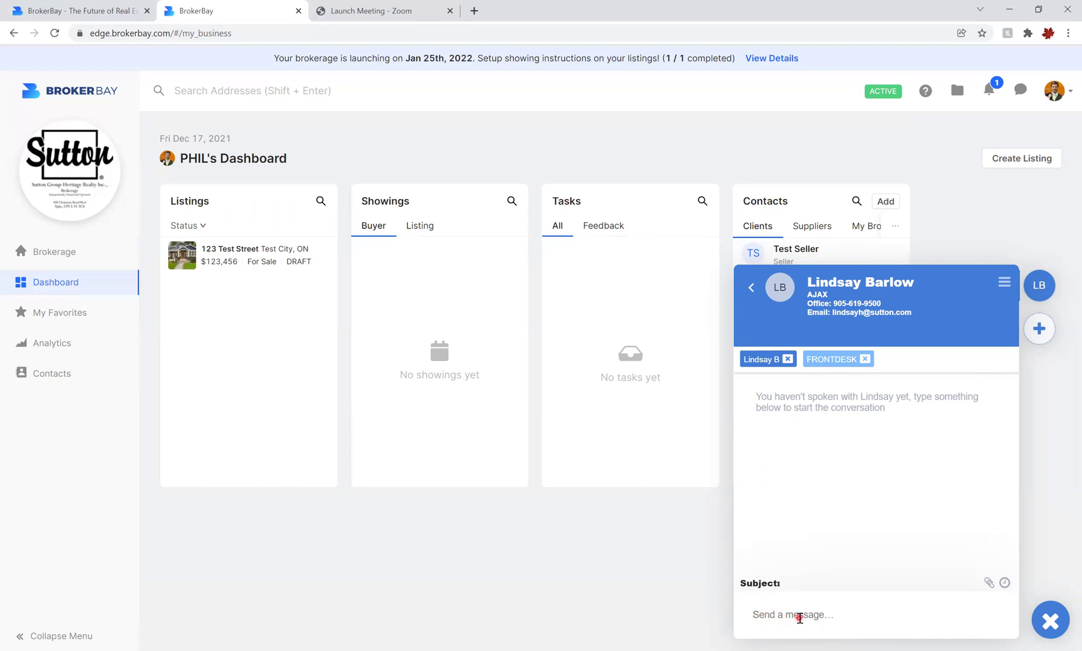
- Write the message 'This is a test message.' in the new conversation
text(This is a t)
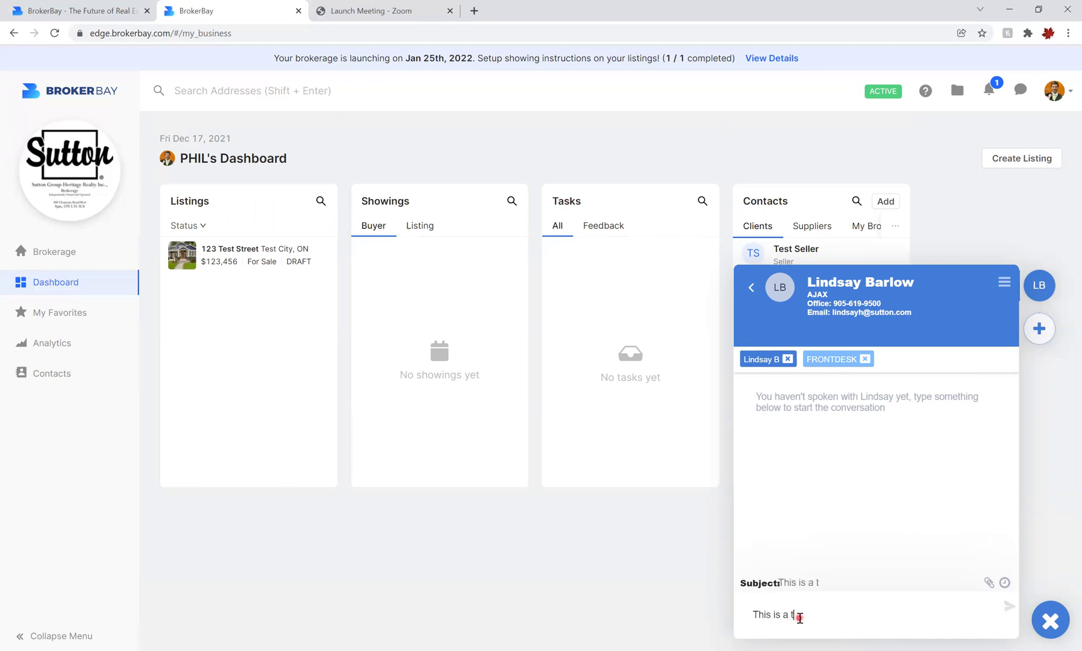
text(est message.)
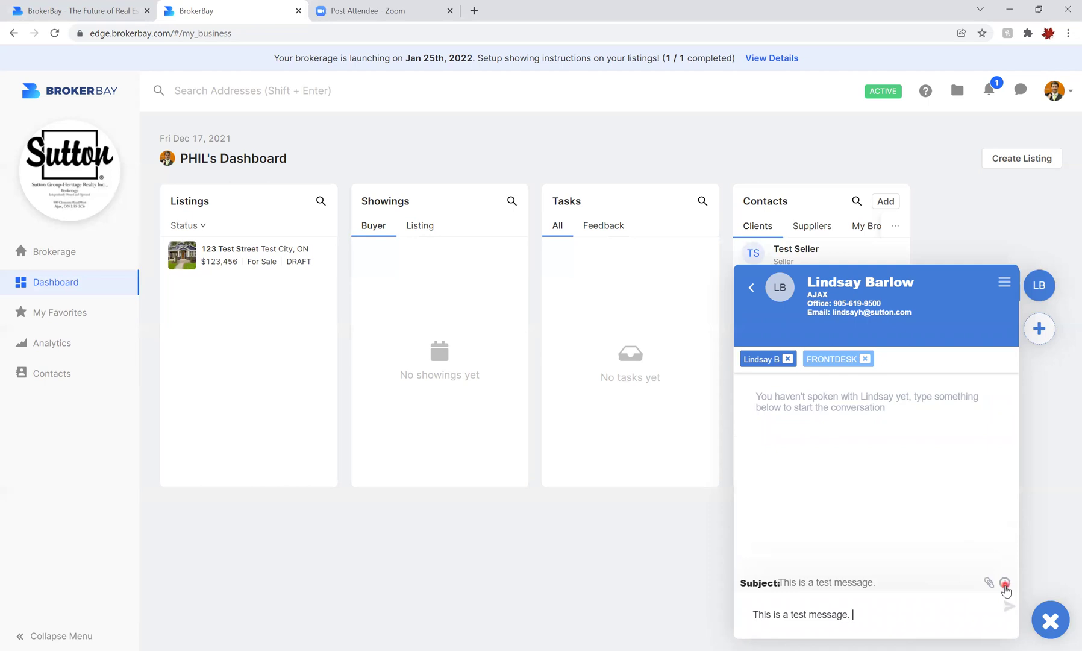
click(1005, 583)
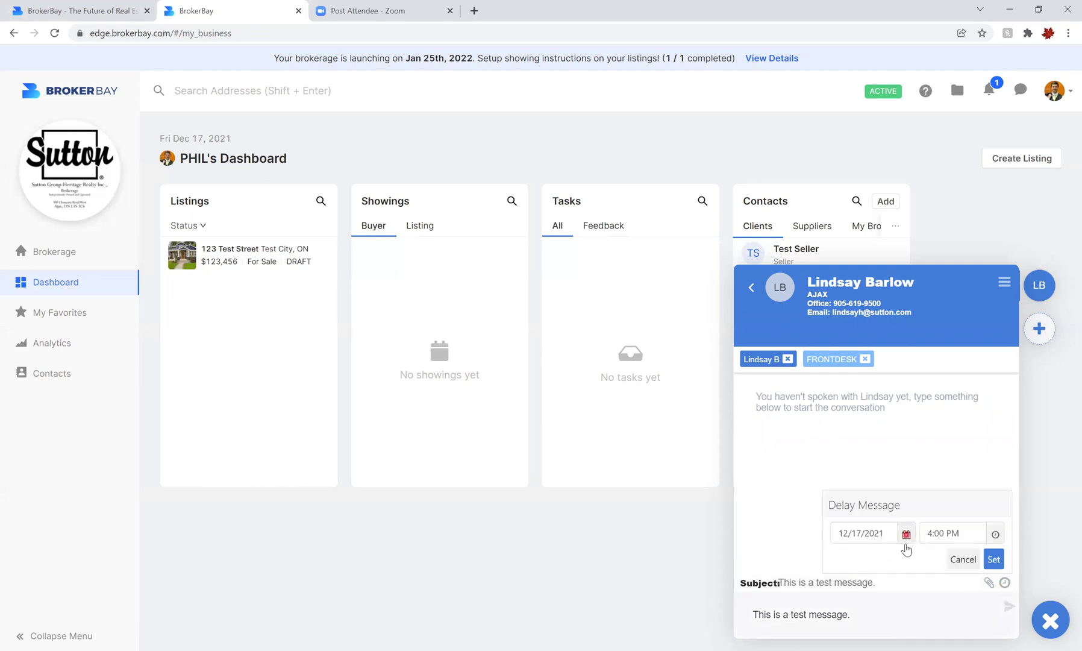
- Cancel the delayed-send option and send the test message immediately
click(856, 632)
click(963, 560)
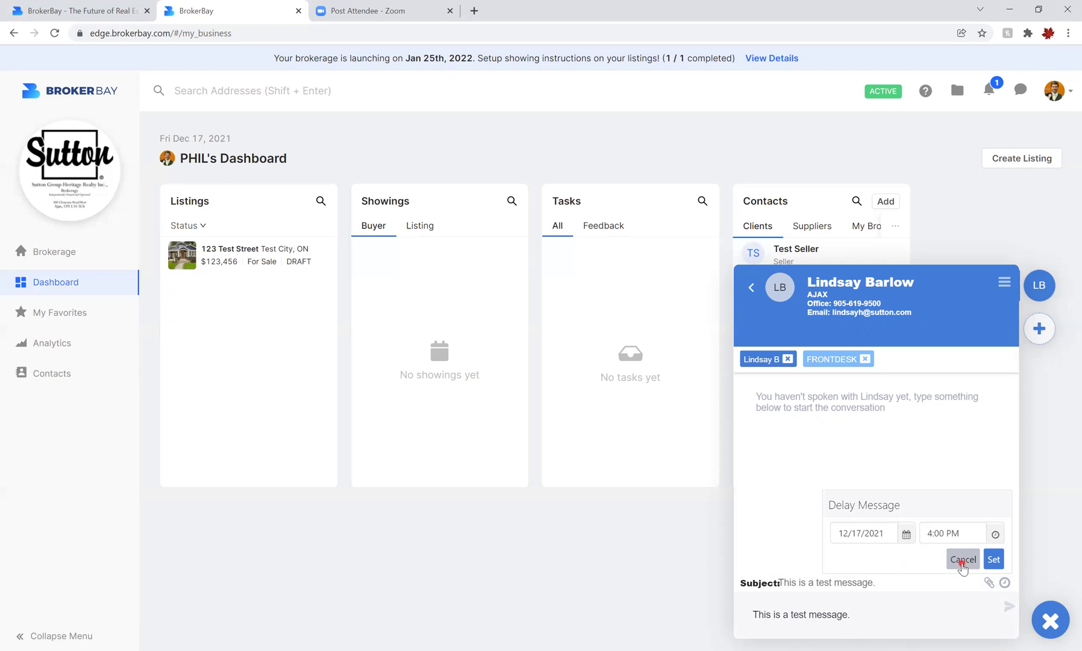
click(857, 620)
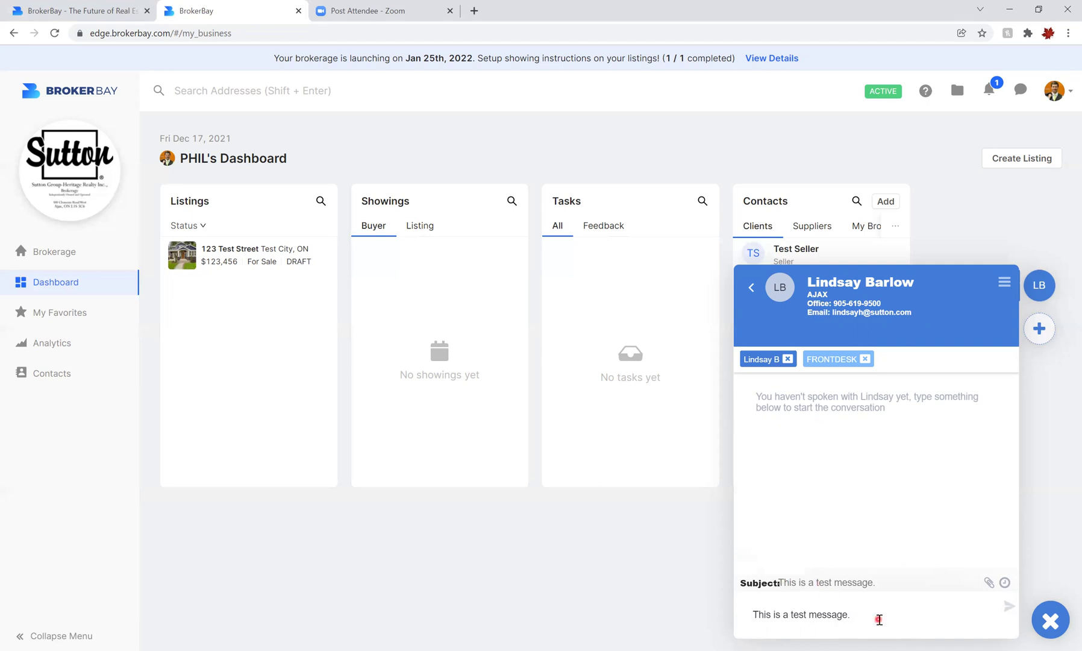
key(Return)
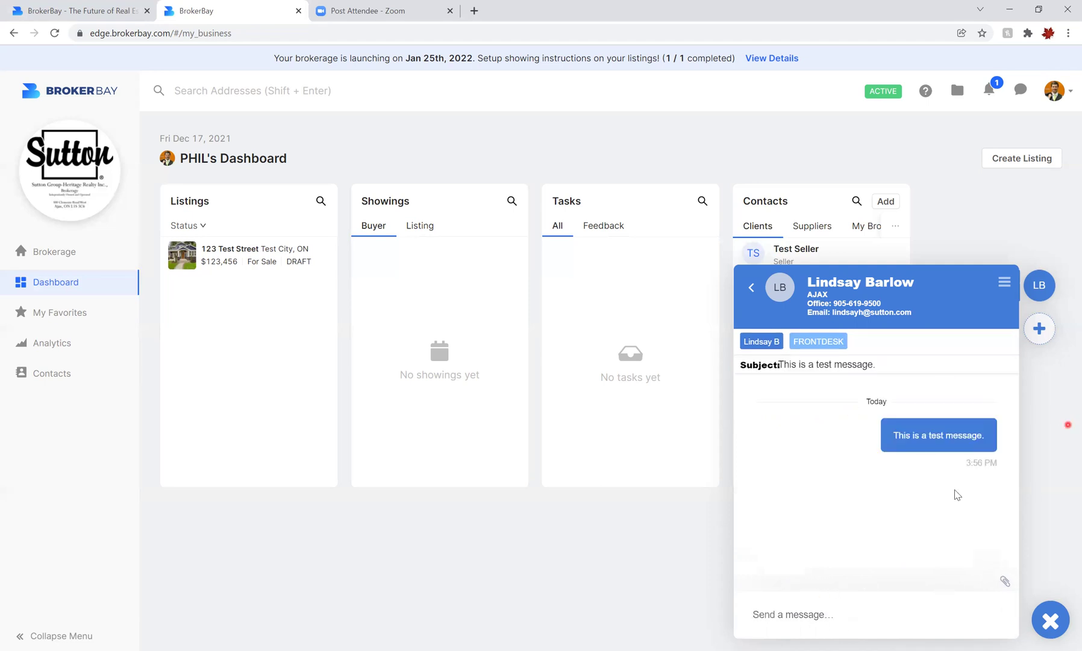
mouse_move(966, 465)
key(alt+Tab)
- Maximize Photos to show the lock-screen screenshot with the text-message notifications
click(852, 51)
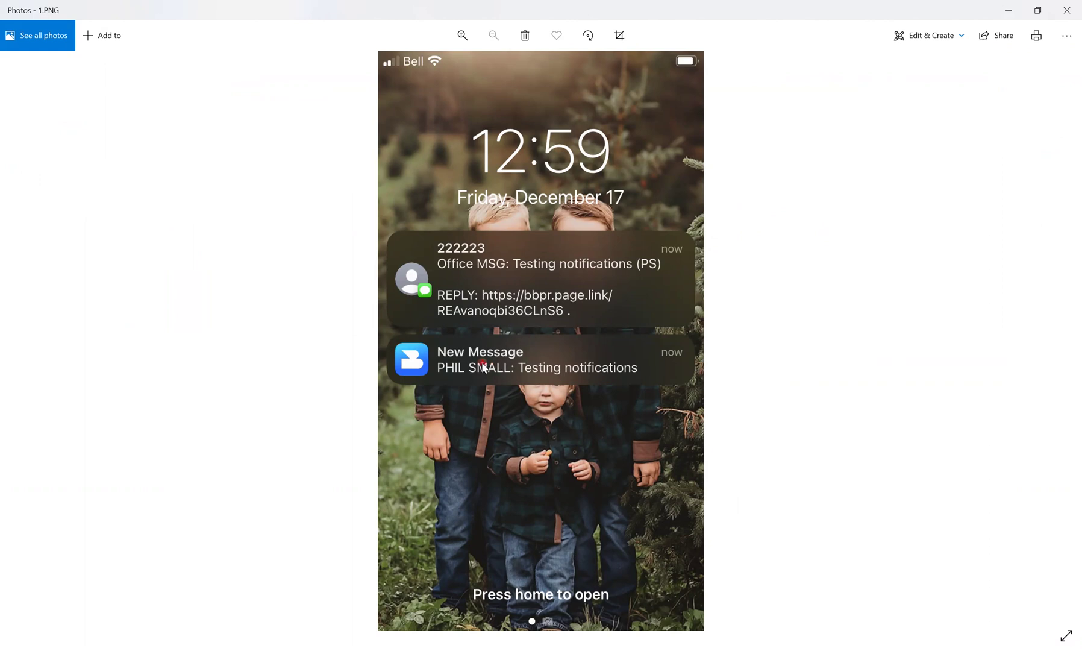
mouse_move(1064, 344)
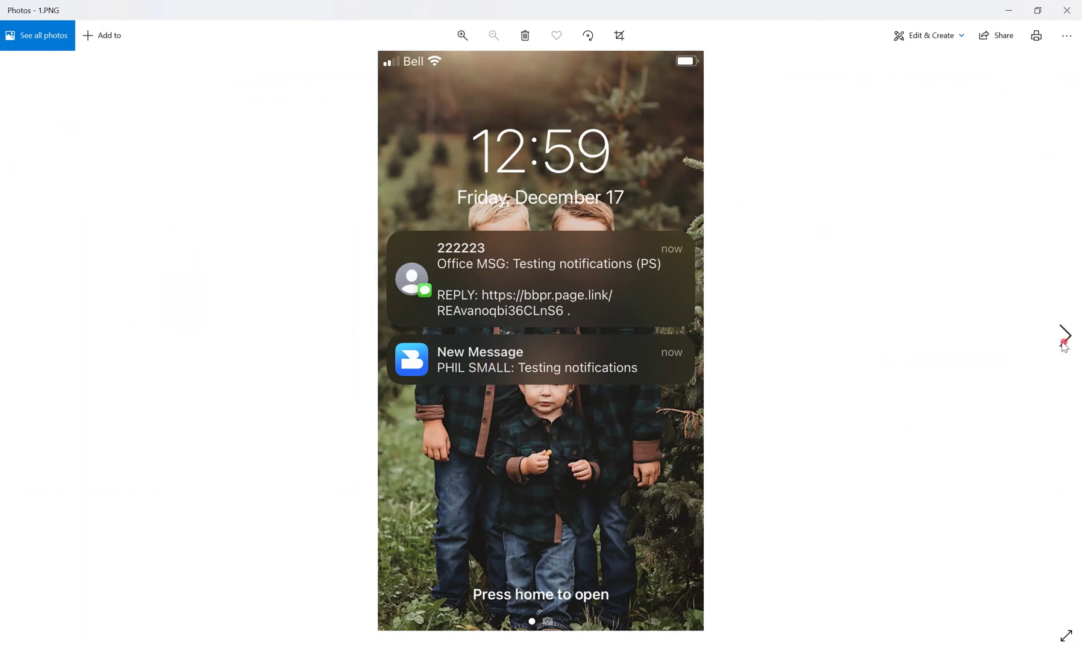
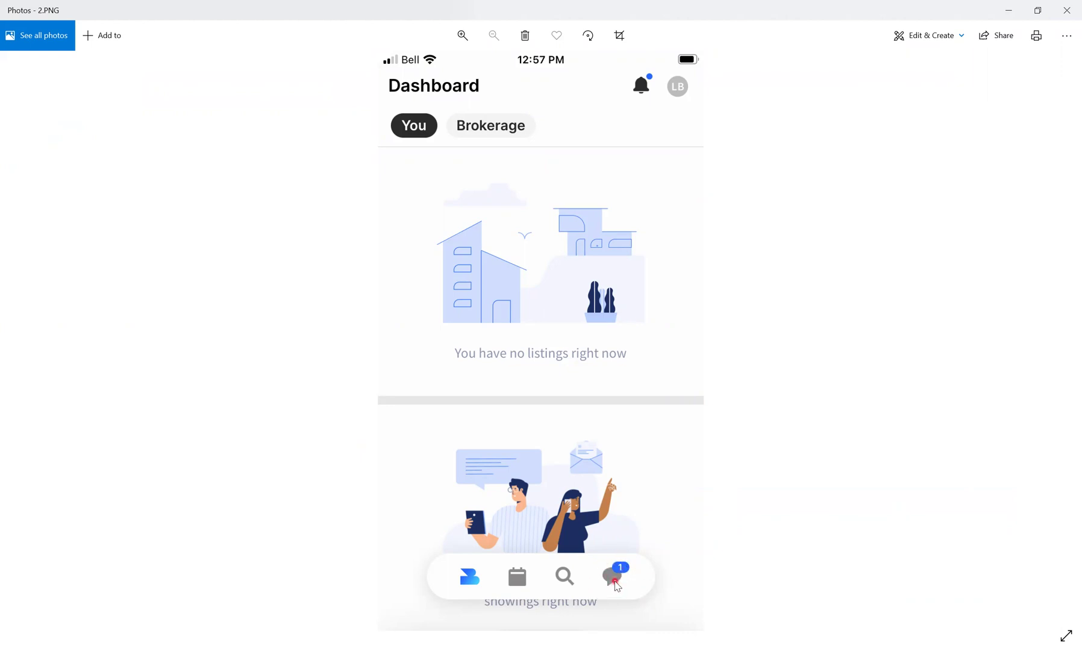
- Page from the 3.PNG Messages screenshot to 4.PNG, the chat with a PDF attachment
click(1067, 340)
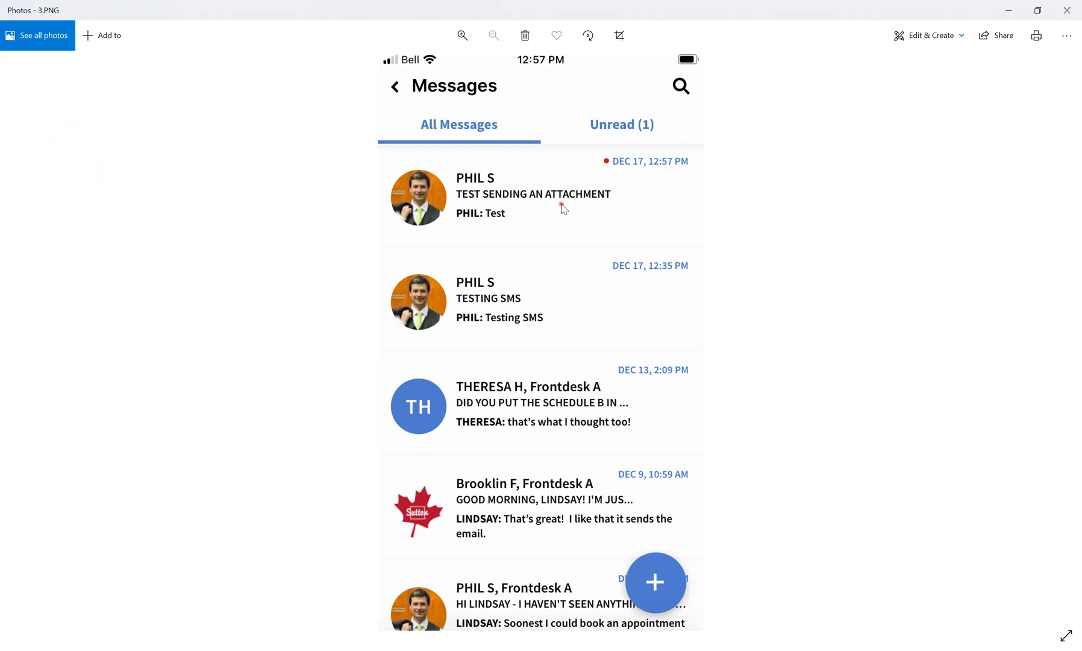
click(1064, 335)
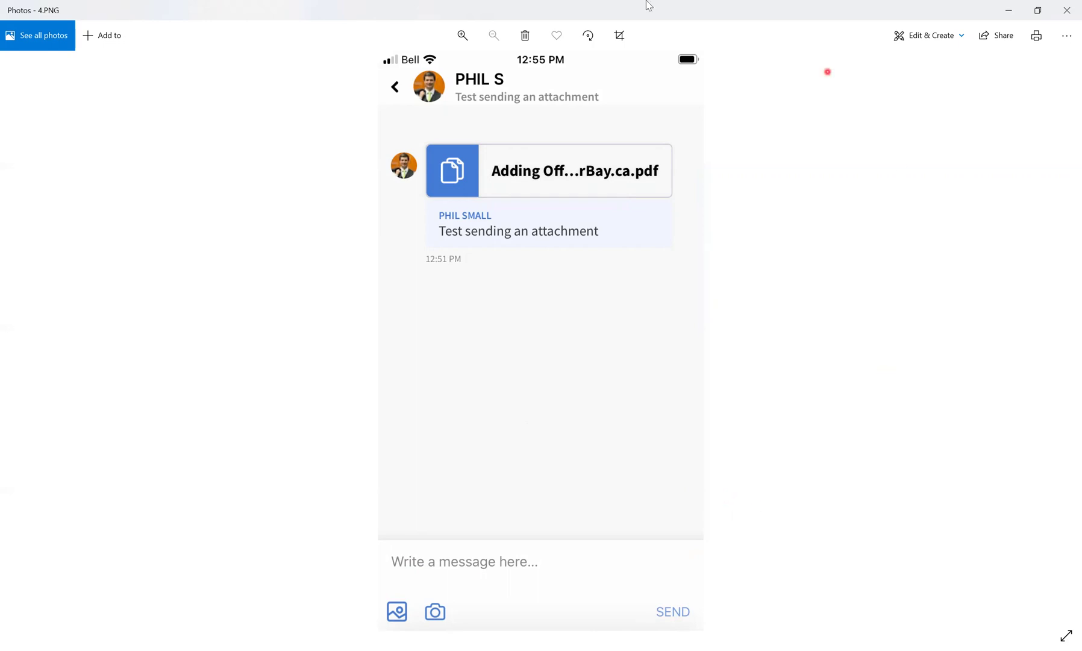
- Page through 5.PNG text message and 6.PNG email screenshots to the 7.jpg dashboard
mouse_move(1053, 312)
click(1064, 342)
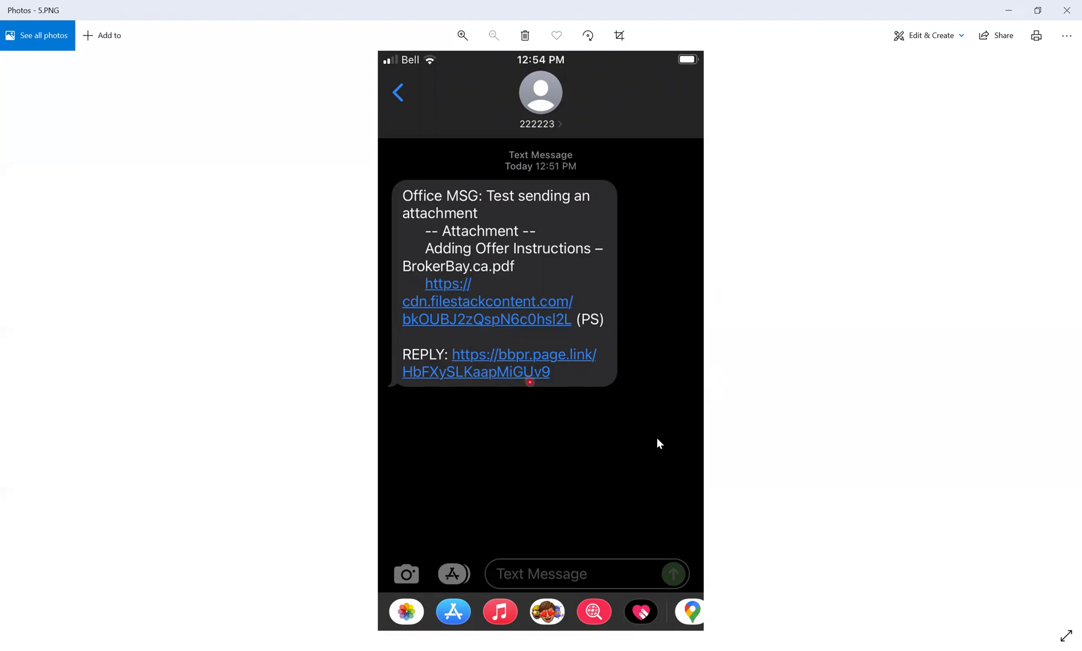
click(1065, 336)
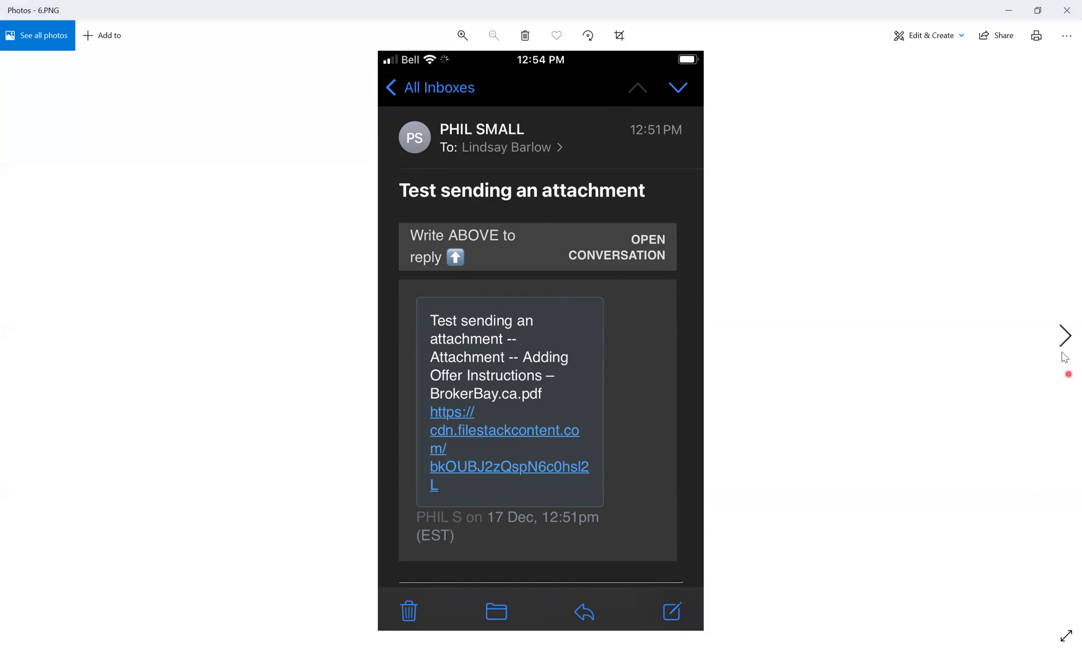
click(1065, 336)
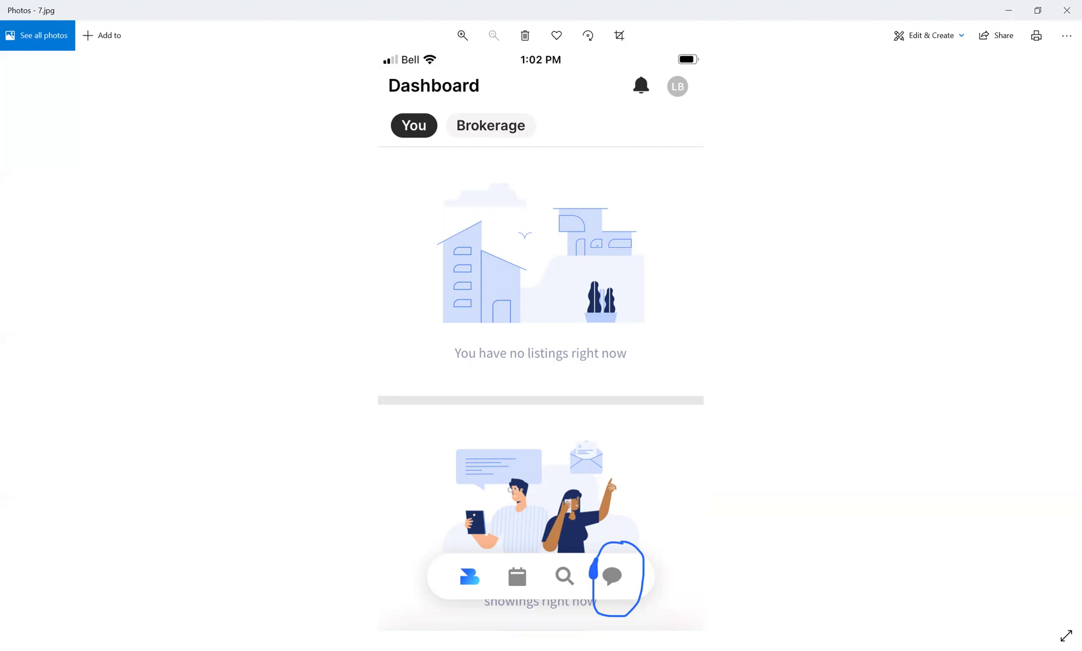
- Advance past the 8.jpg Messages screenshot to 9.jpg, the Start a conversation screen
click(336, 370)
click(780, 477)
click(790, 554)
click(799, 566)
click(1064, 335)
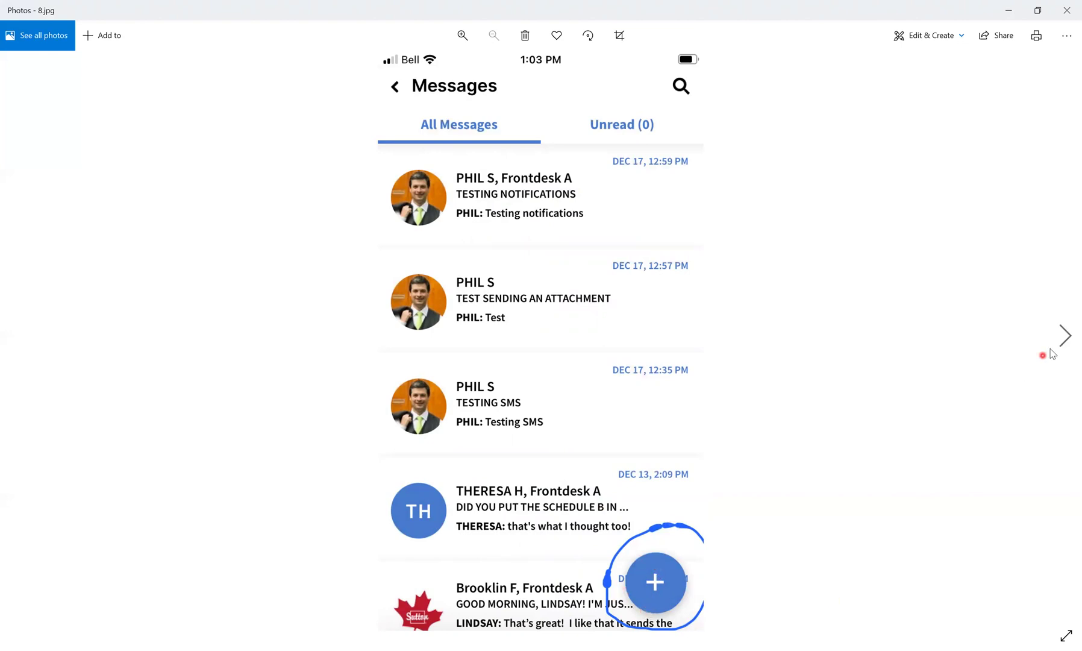
click(1064, 336)
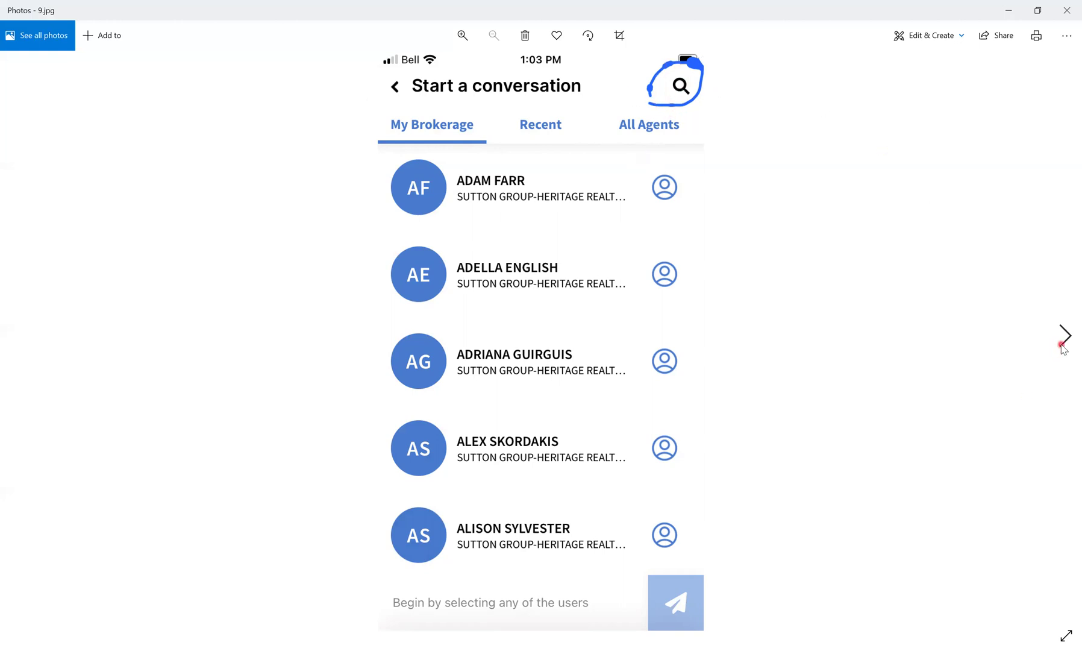
- View the 99.PNG agent search and 999.PNG New conversation screenshots, then switch to BrokerBay in Chrome
click(1062, 345)
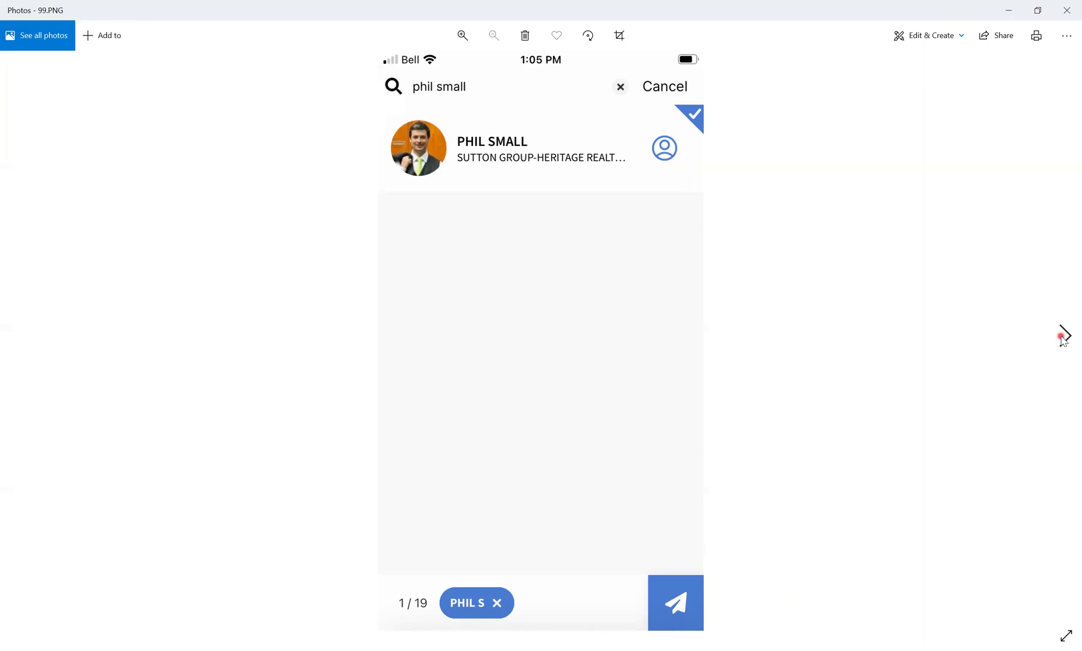
click(1062, 335)
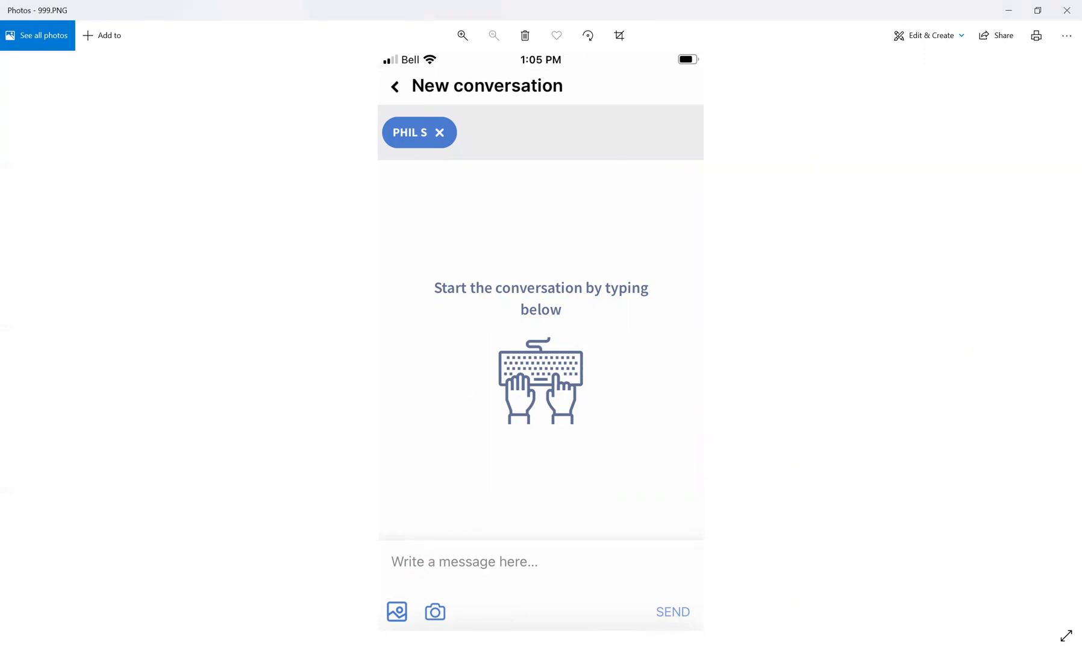
key(alt+Tab)
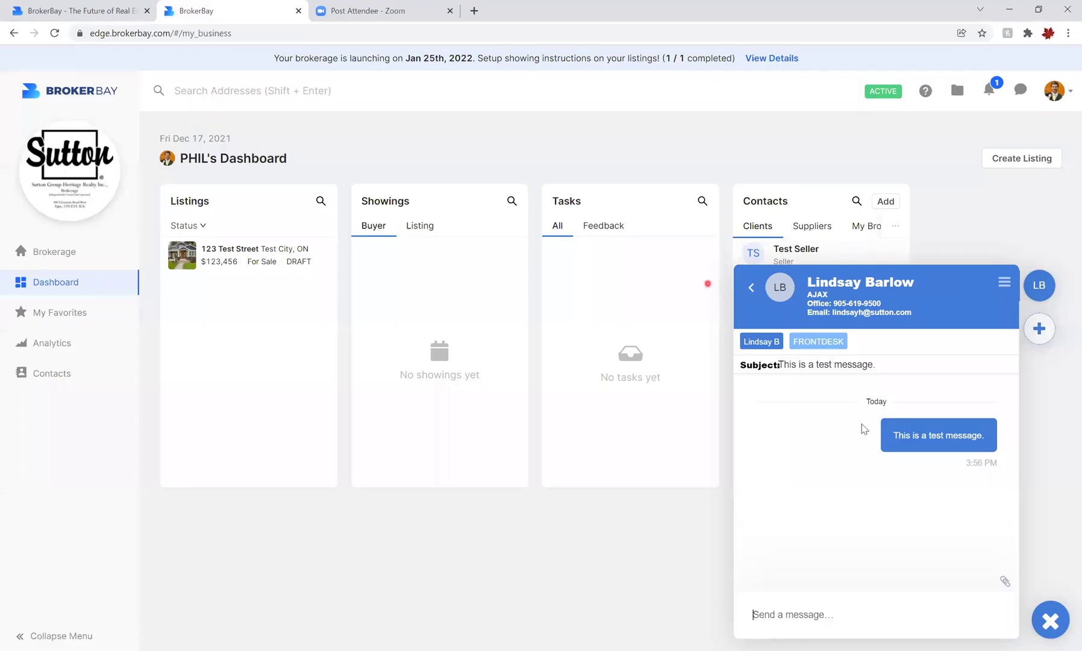
- Close the agent chat panel at the bottom right of the dashboard
click(1051, 620)
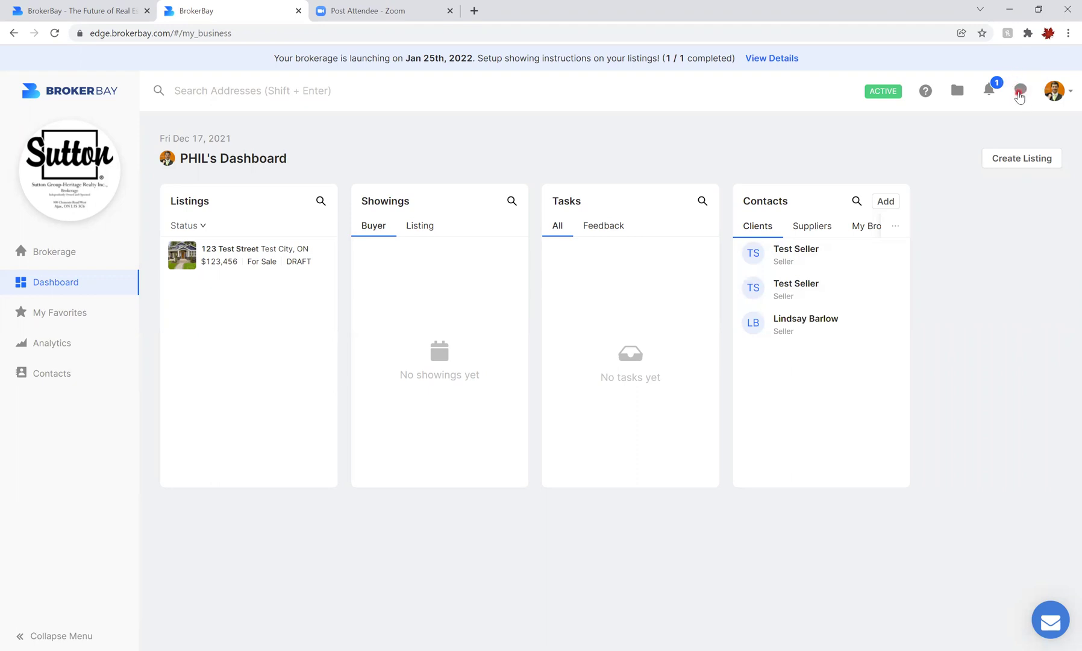
- Open the recent conversations list and go to the full Message Inbox via See All
click(1019, 92)
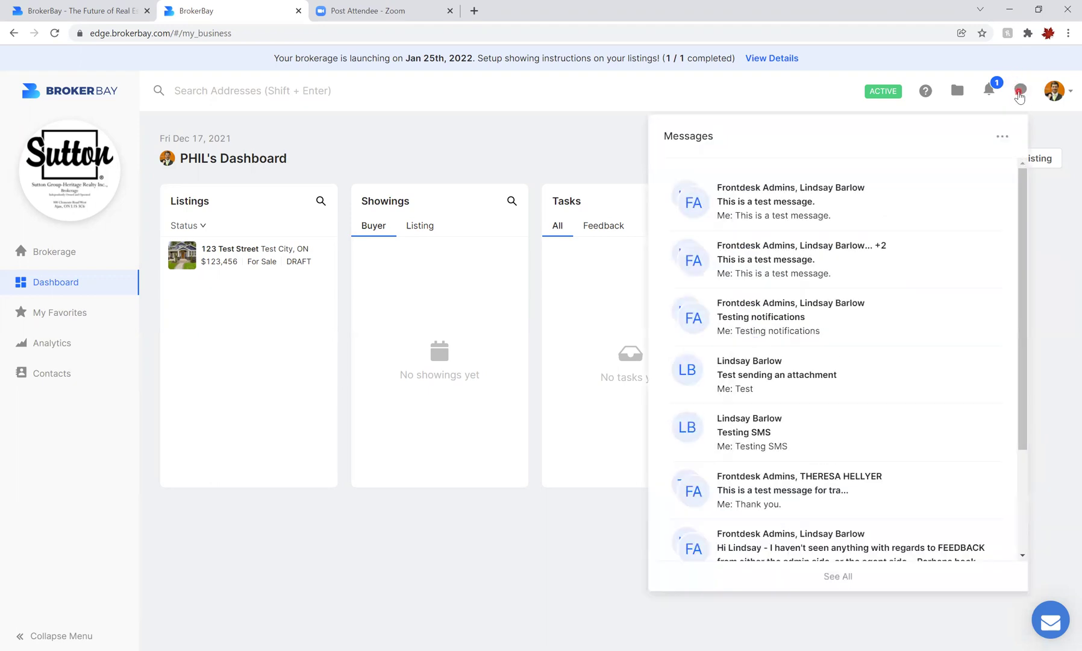
scroll(817, 308, down, 3)
scroll(818, 310, up, 3)
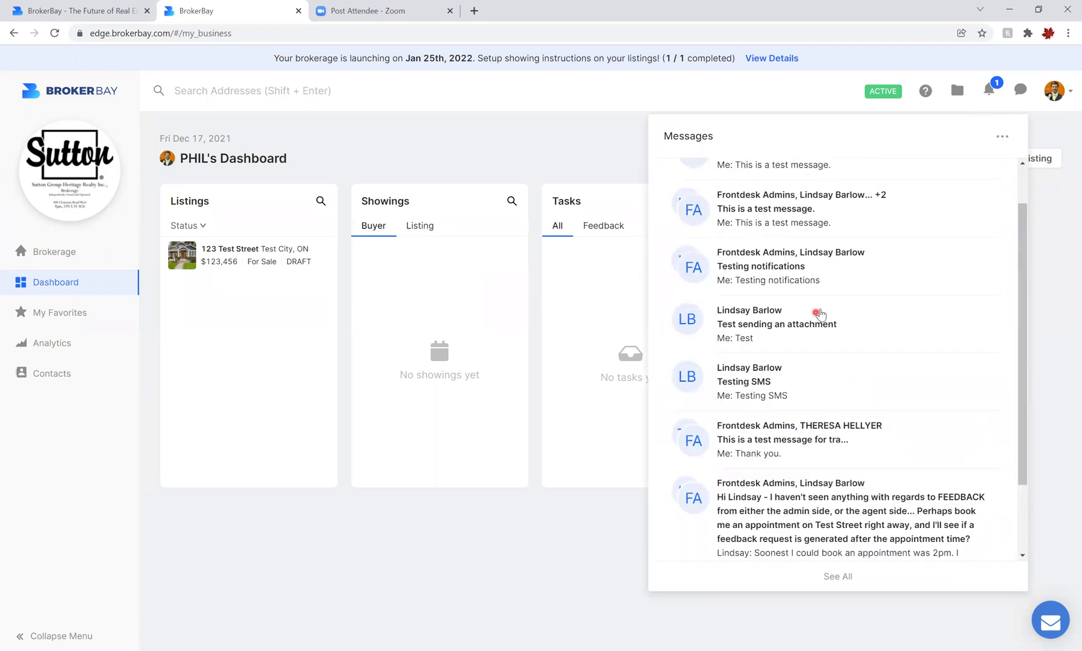
click(832, 579)
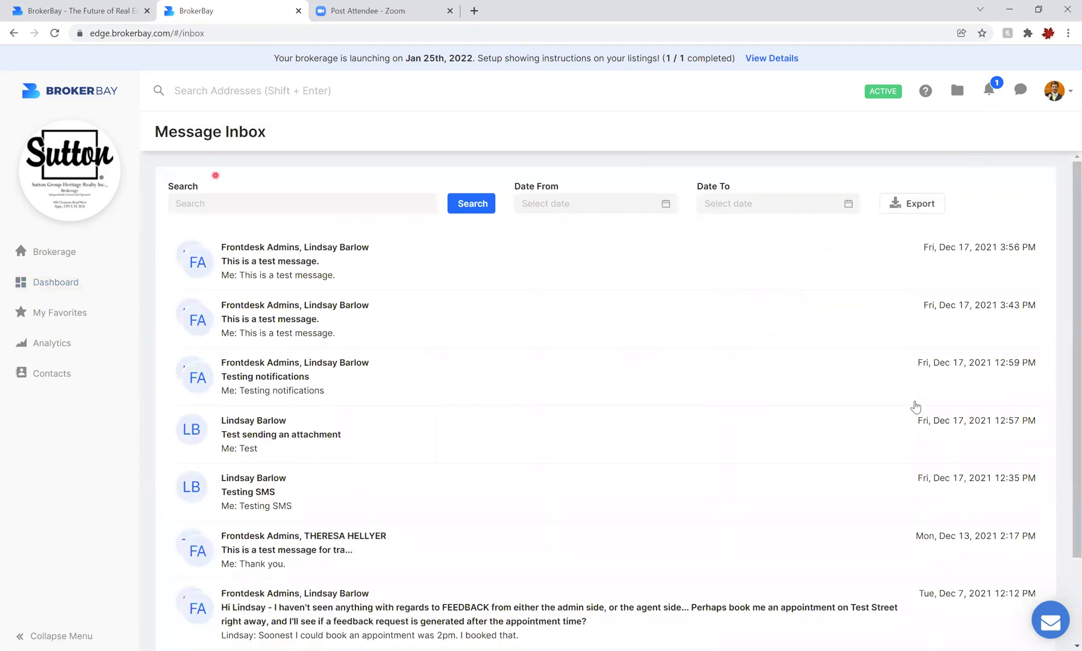
scroll(1061, 347, down, 3)
scroll(1018, 268, up, 3)
- Search the inbox for '2pm', then delete the search text
click(275, 204)
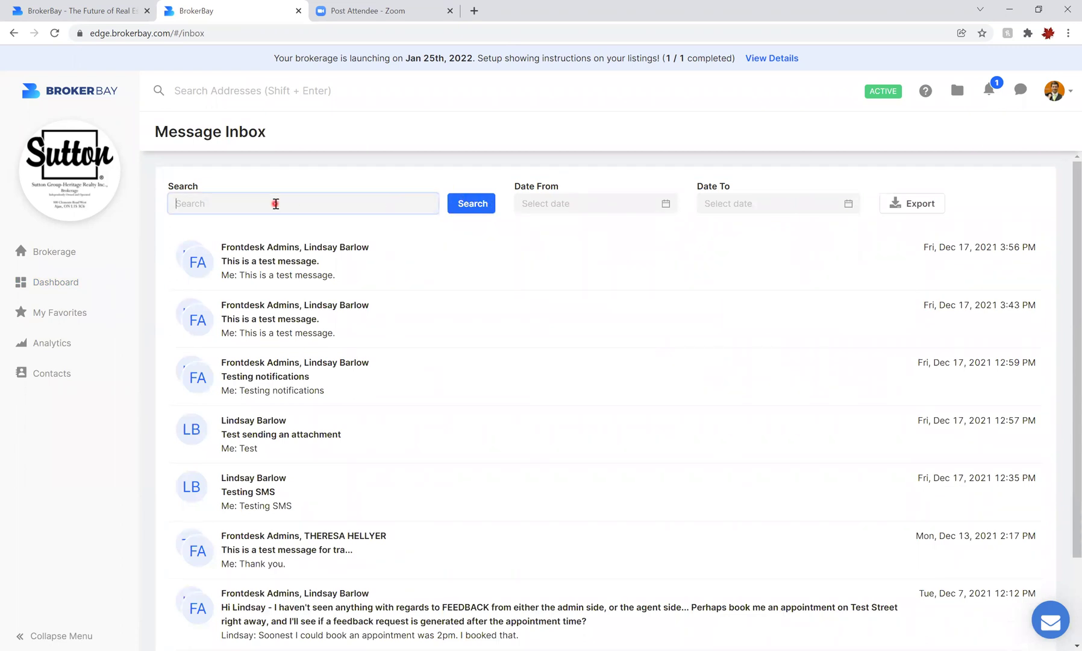
text(2pm)
click(475, 205)
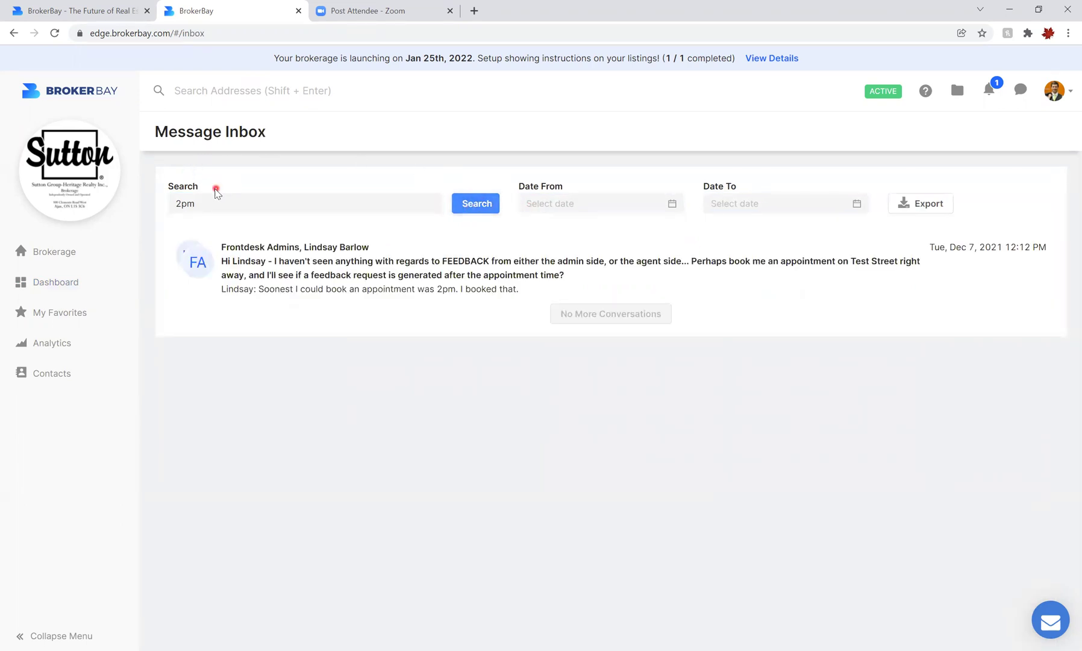
drag(198, 203, 145, 193)
key(BackSpace)
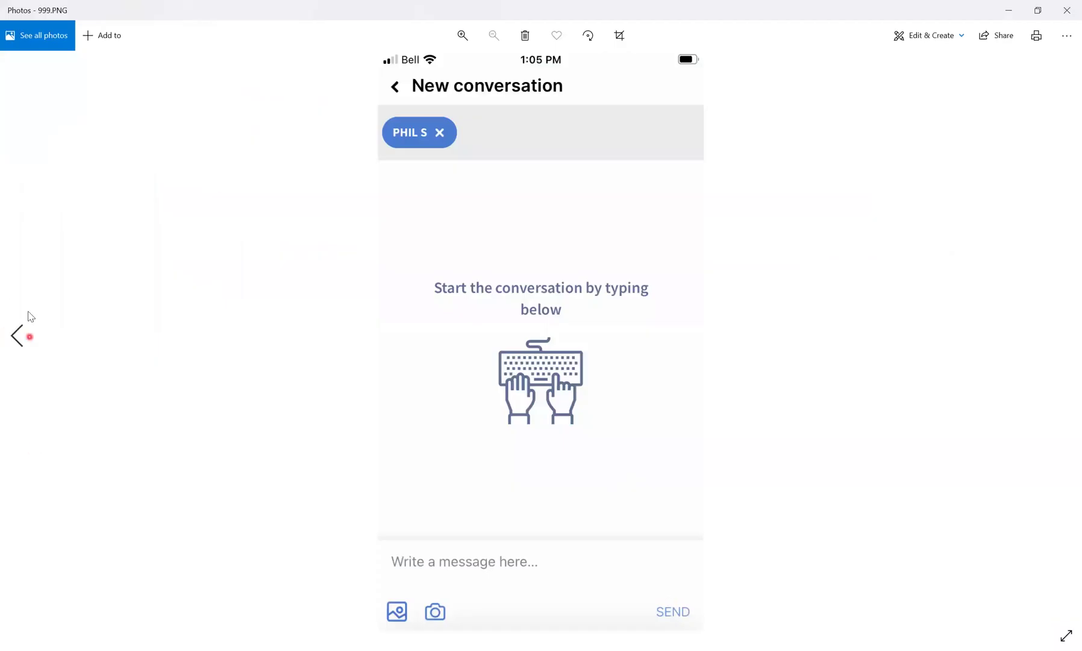
- Flip back from 9.jpg to 7.jpg, forward to 8.jpg, then return to BrokerBay in Chrome
click(20, 341)
click(22, 345)
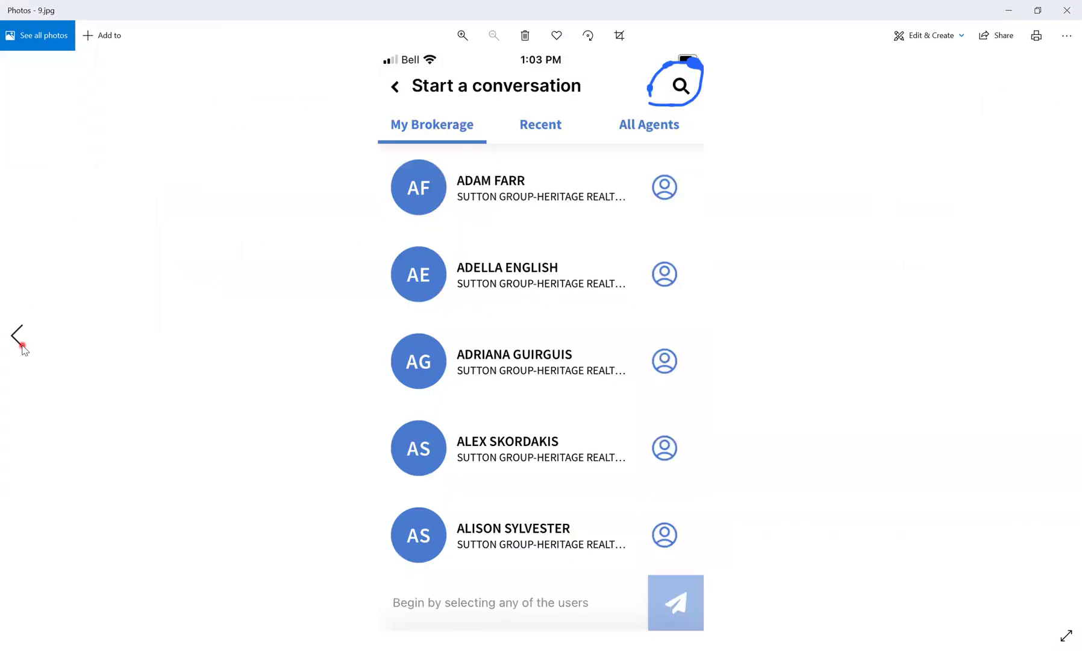
click(22, 345)
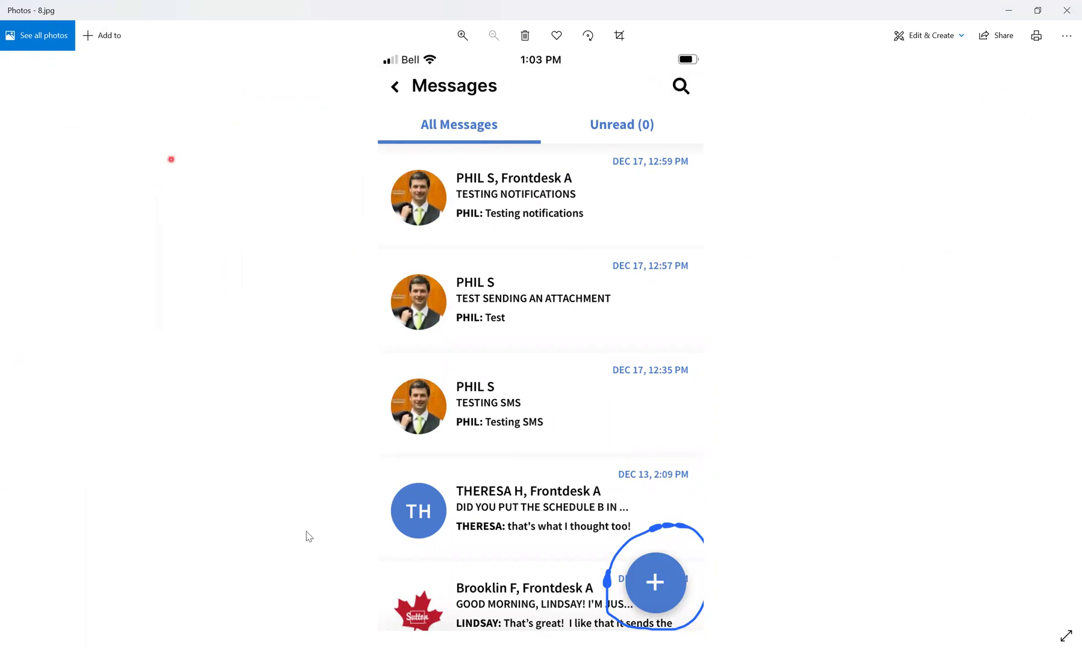
click(22, 345)
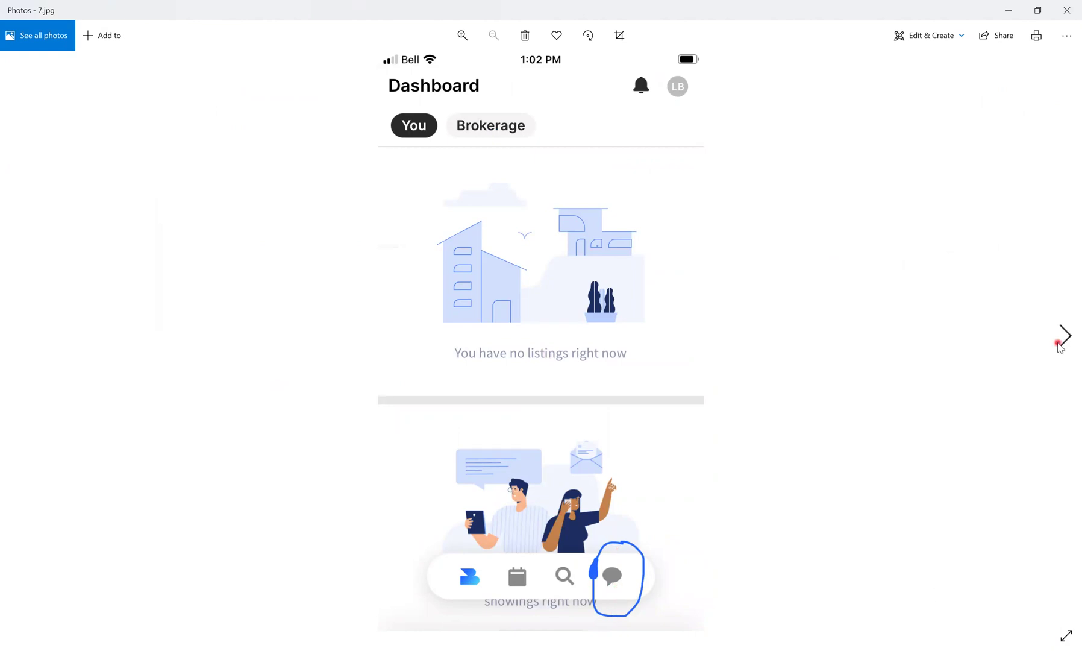
click(1064, 335)
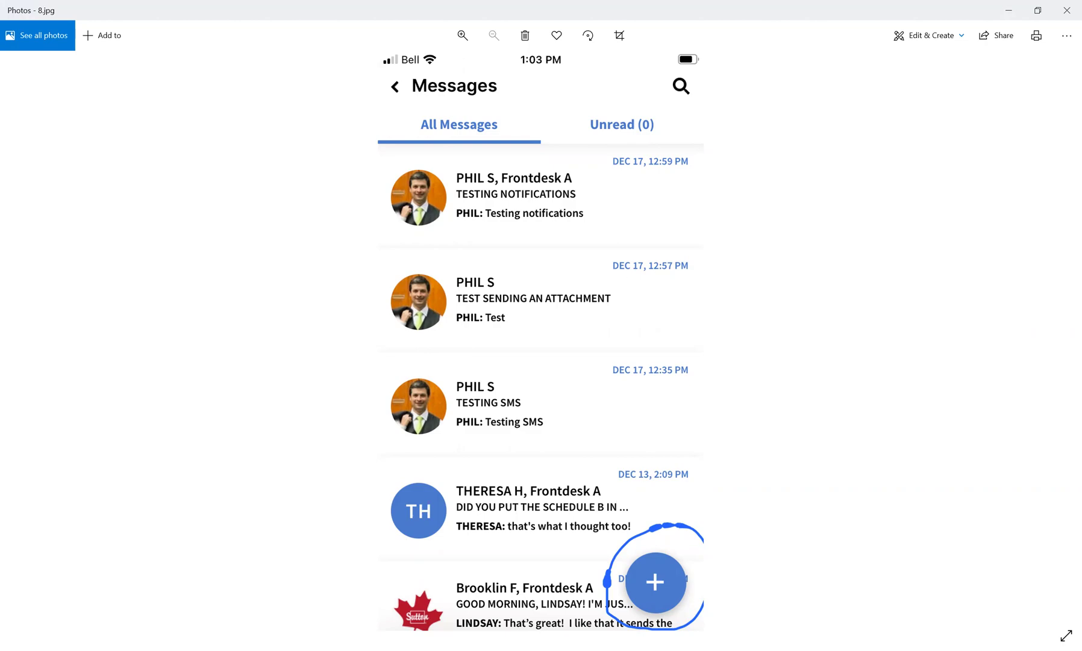
key(alt+Tab)
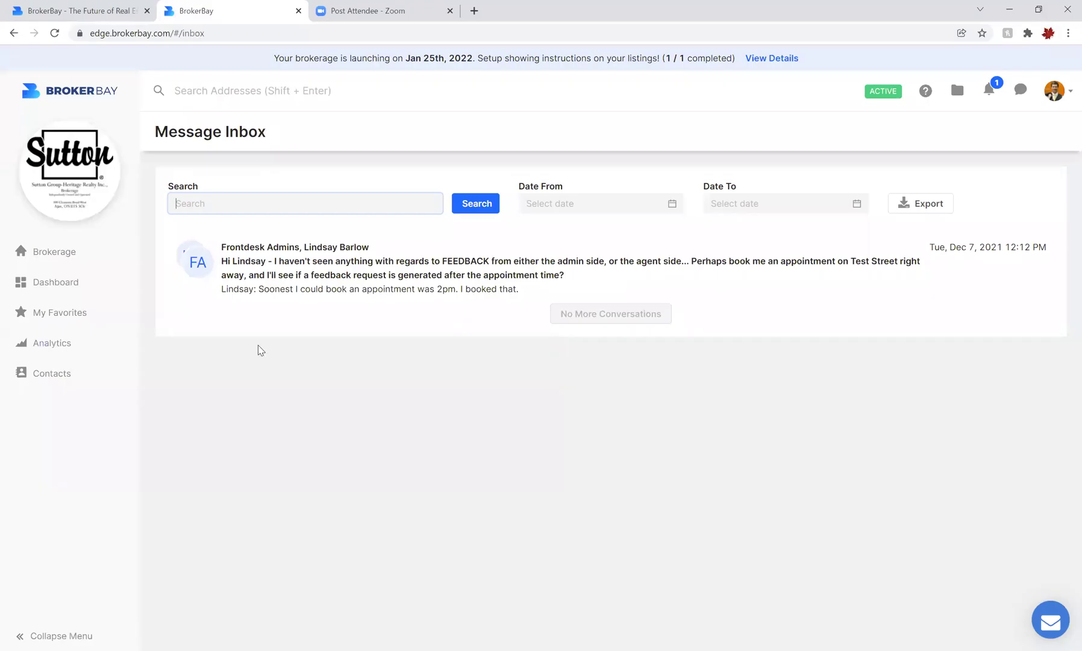